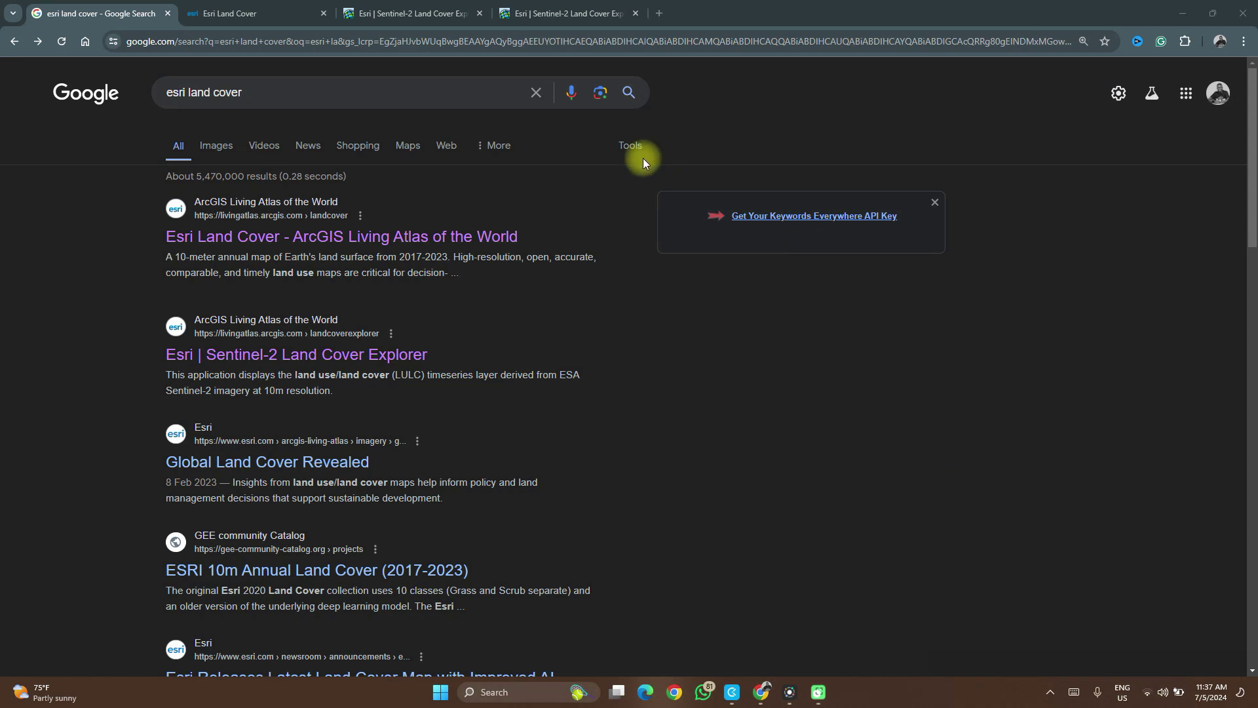
# Glance at the Sentinel-2 tile download map, then go back to the 'esri land cover' search results.
pyautogui.click(546, 9)
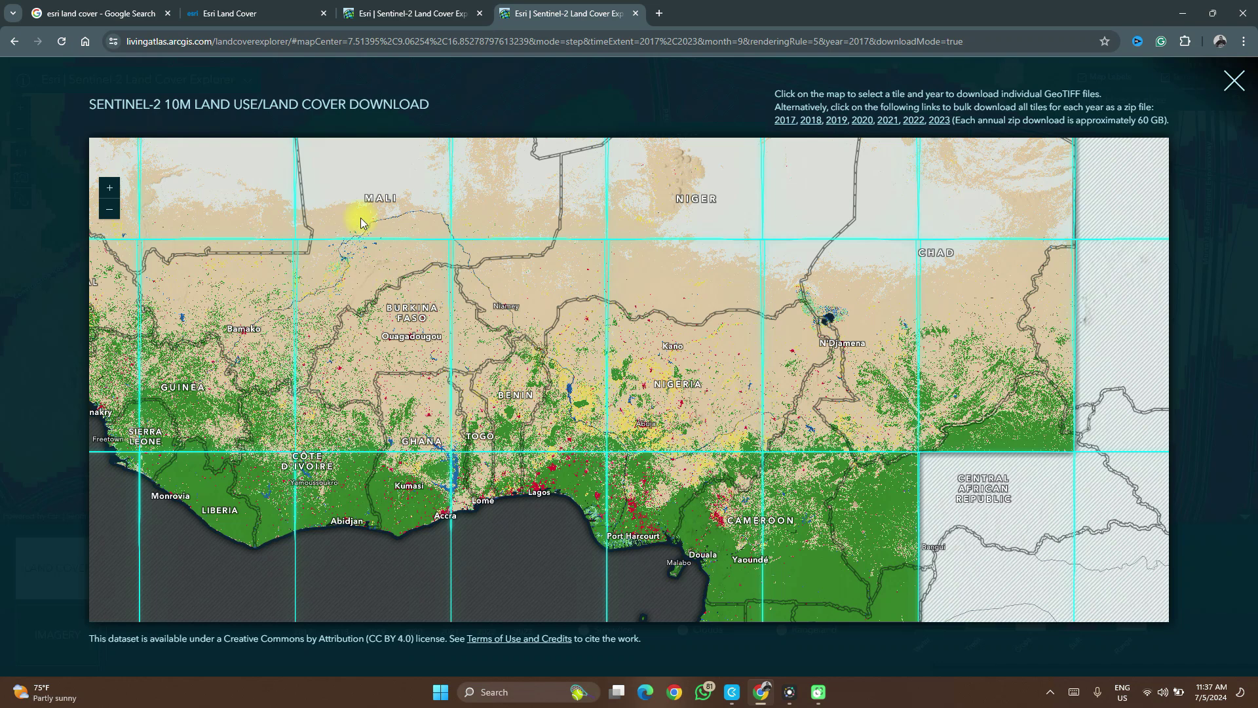
pyautogui.click(97, 17)
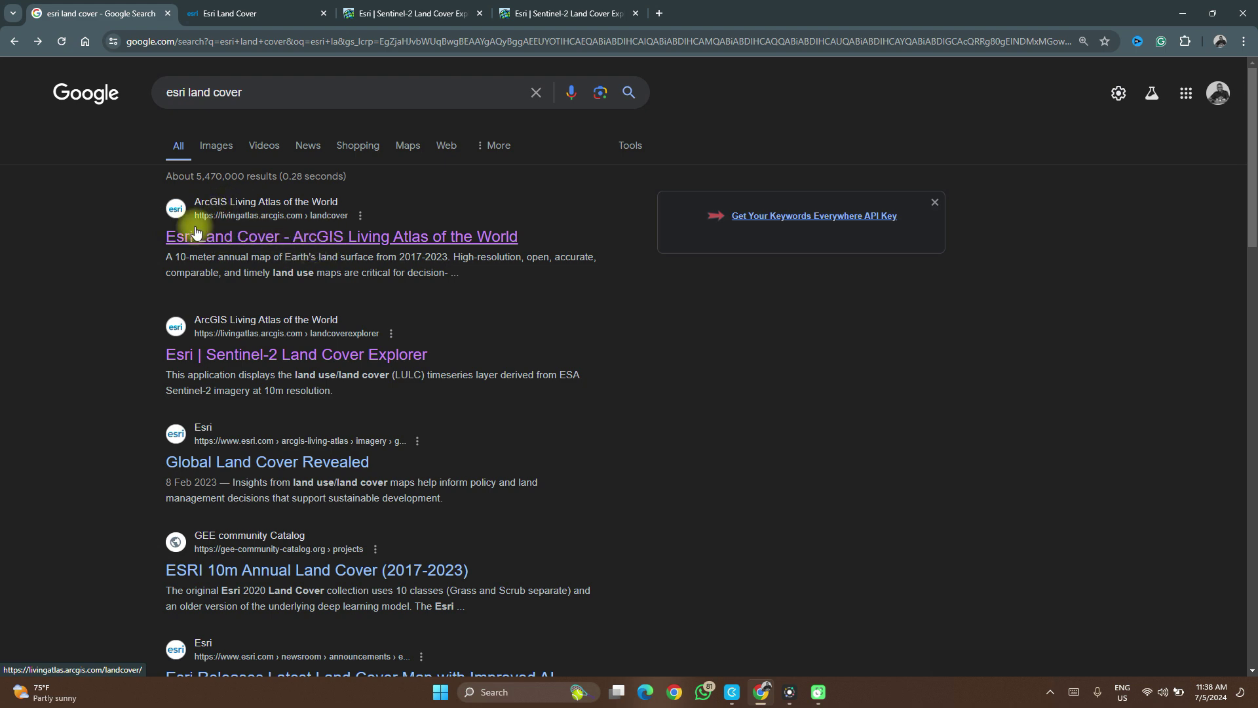
pyautogui.click(243, 19)
# Browse the Esri Land Cover page to 'Explore the Change', then switch to the Land Cover Explorer over Lagos.
pyautogui.scroll(3, 417, 426)
pyautogui.scroll(15, 417, 415)
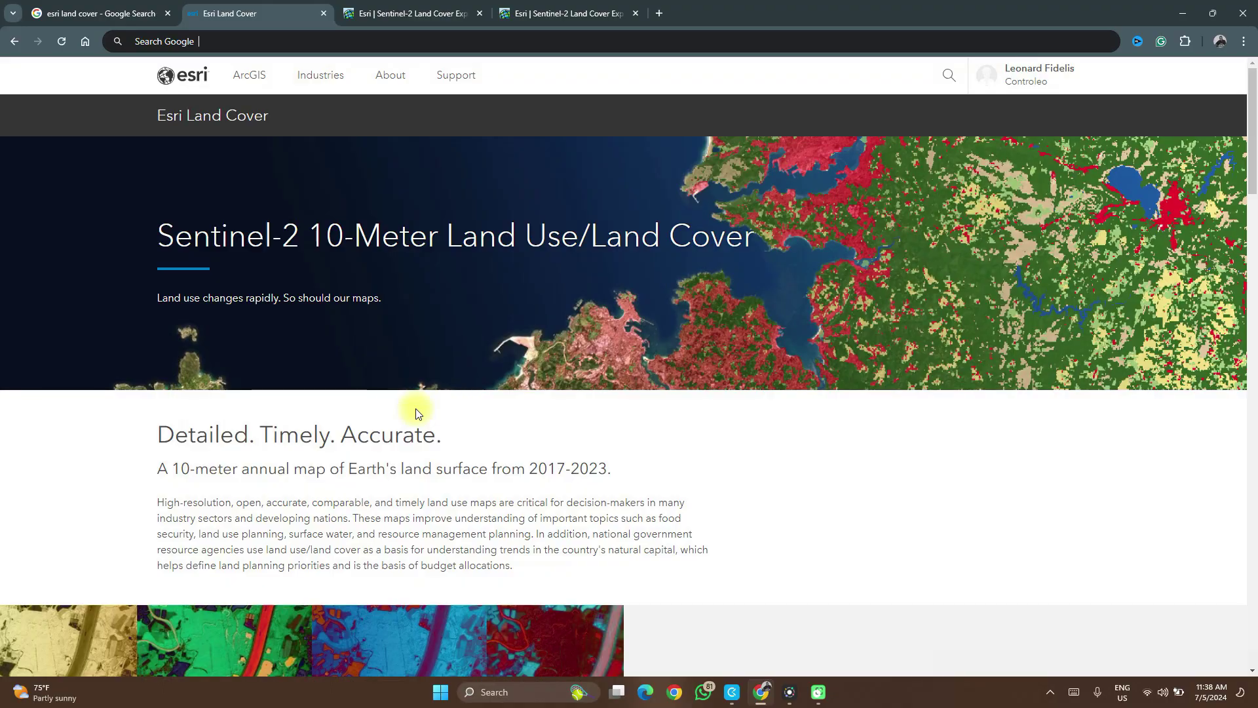
pyautogui.scroll(-2, 417, 411)
pyautogui.scroll(-15, 417, 409)
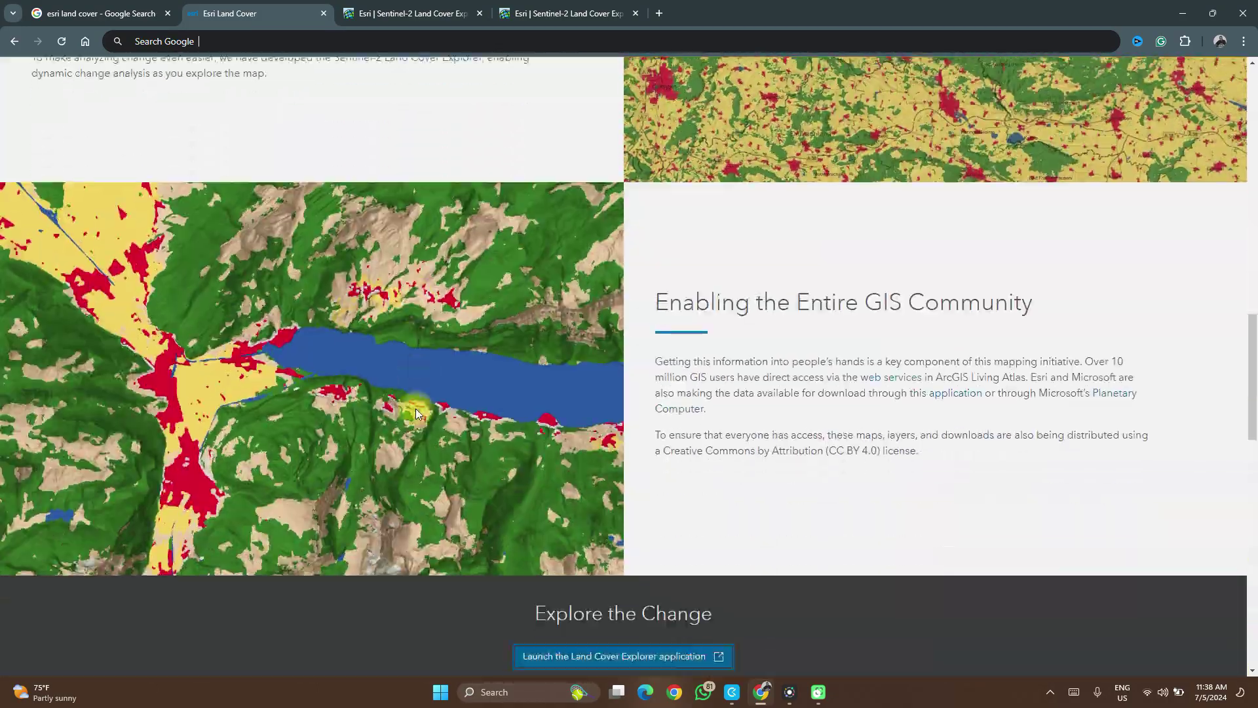
pyautogui.scroll(4, 415, 413)
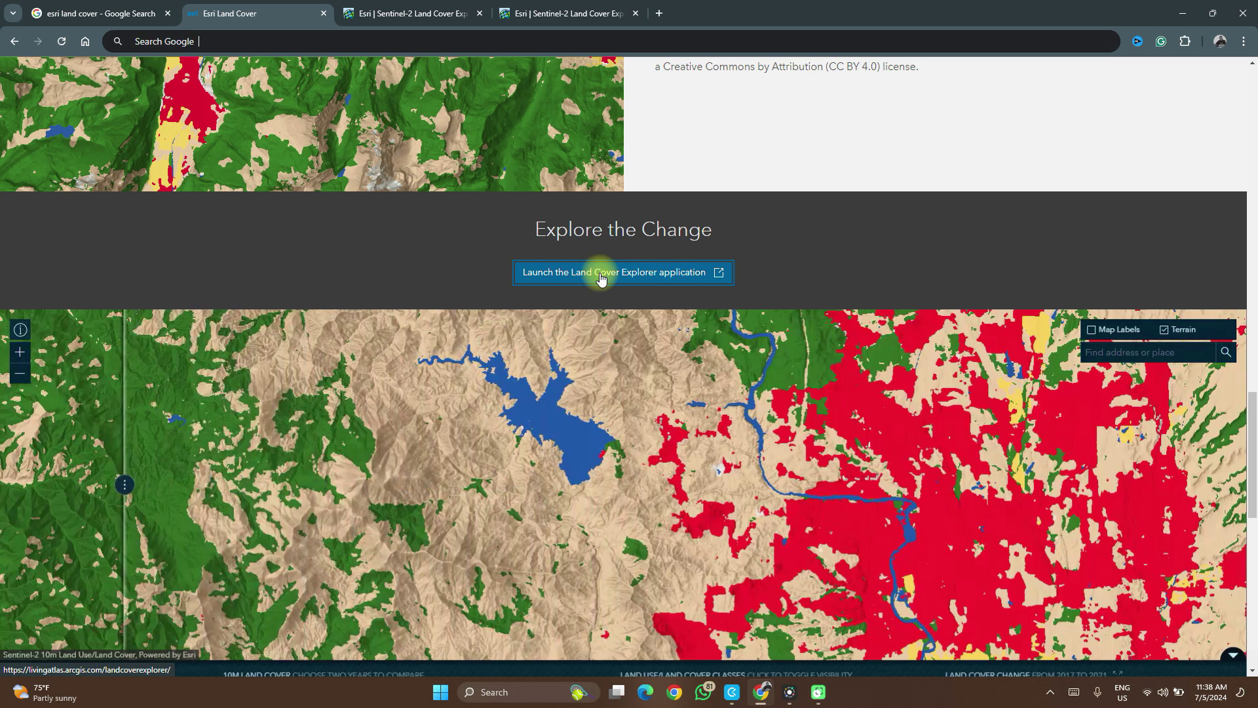
pyautogui.click(422, 13)
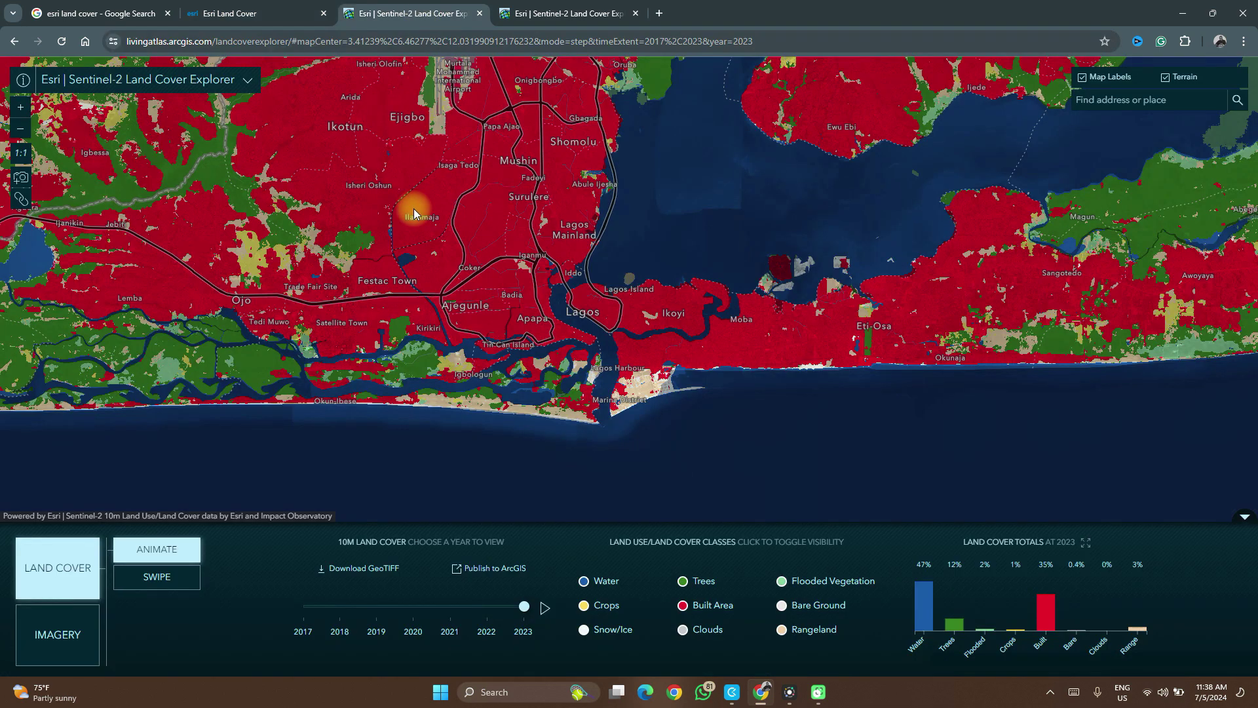
# Zoom out to the Lagos region showing 2023 Trees 38%, Water 24%, Built 21%, and start a place search.
pyautogui.scroll(-1, 414, 208)
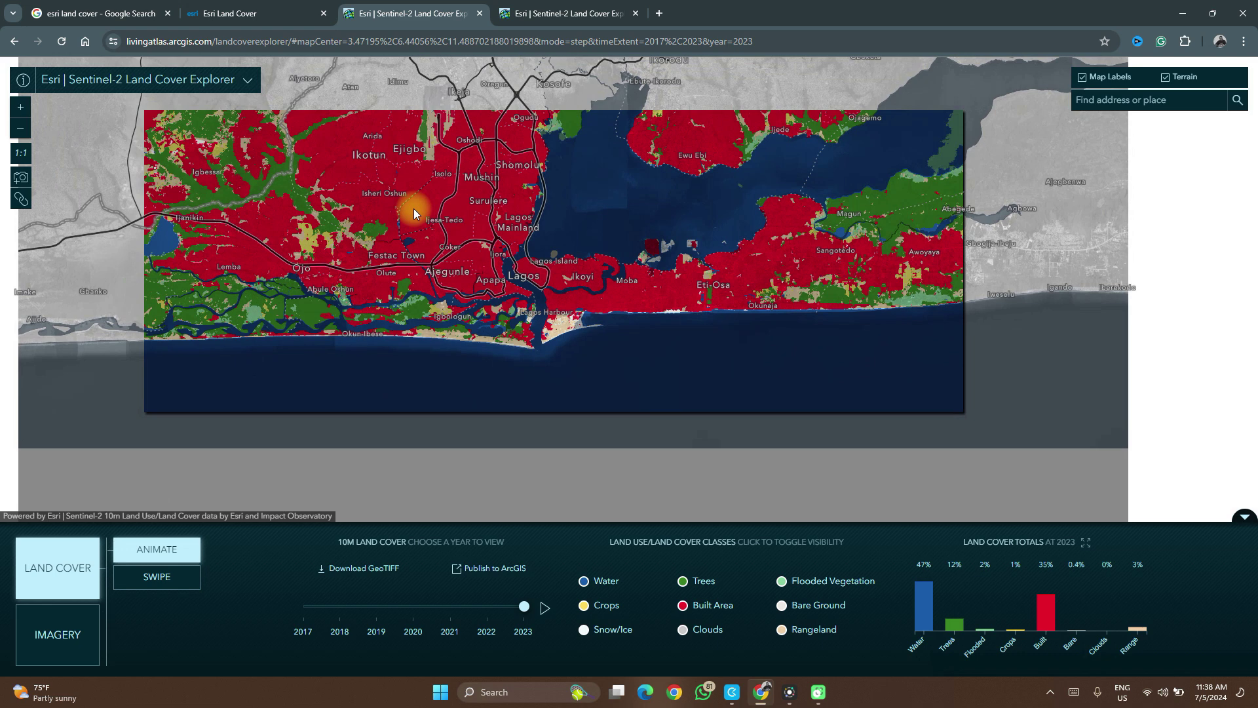
pyautogui.scroll(-1, 414, 208)
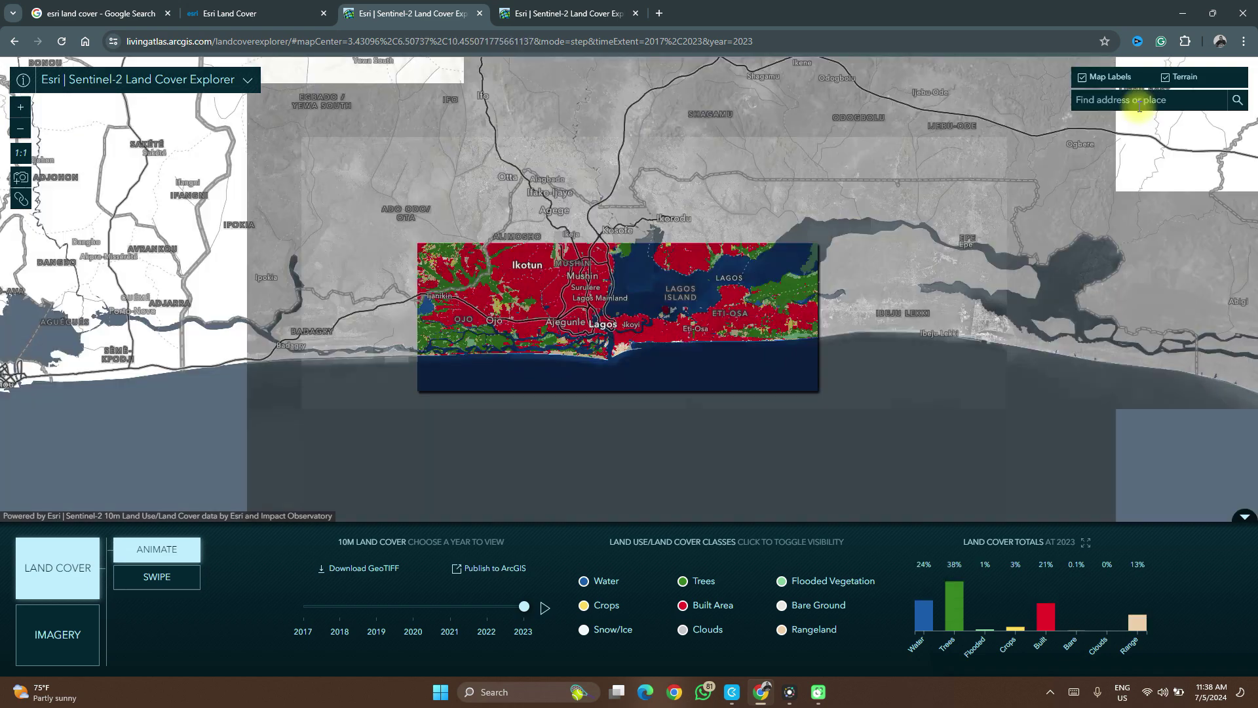
pyautogui.click(1140, 101)
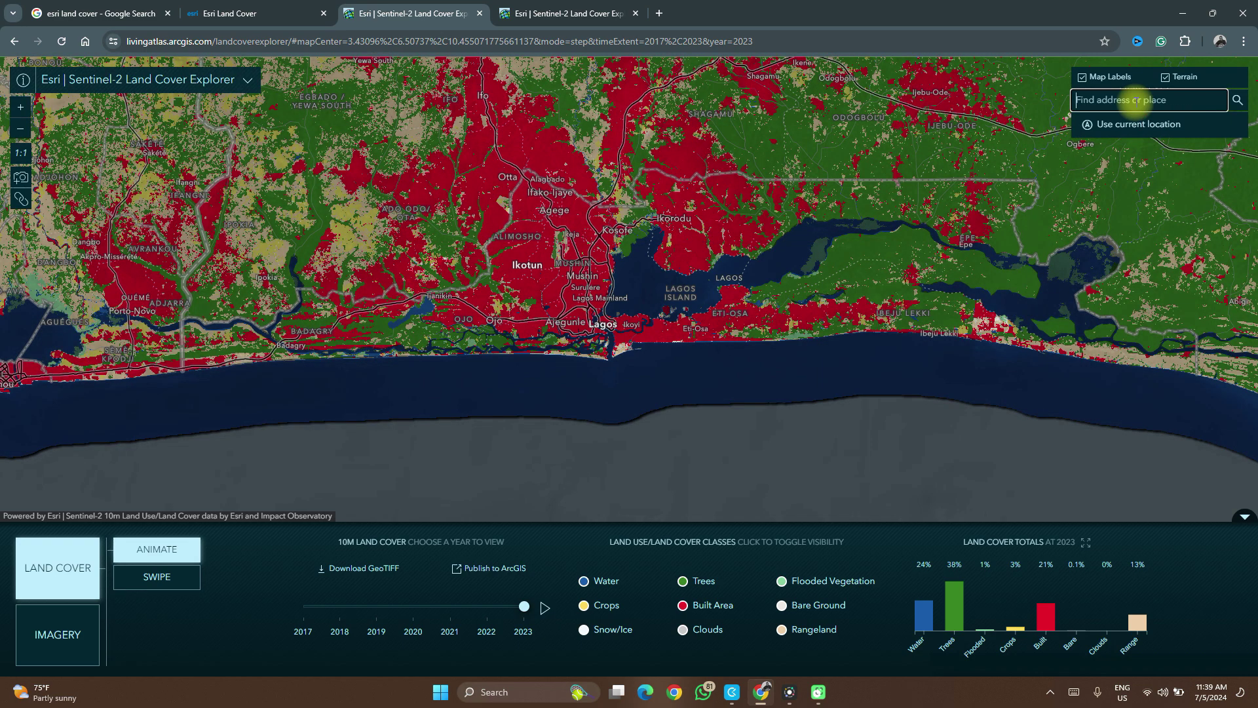
# Search 'lagos', go to Lagos Island, Lagos, NGA, and zoom out slightly.
pyautogui.write('lagos')
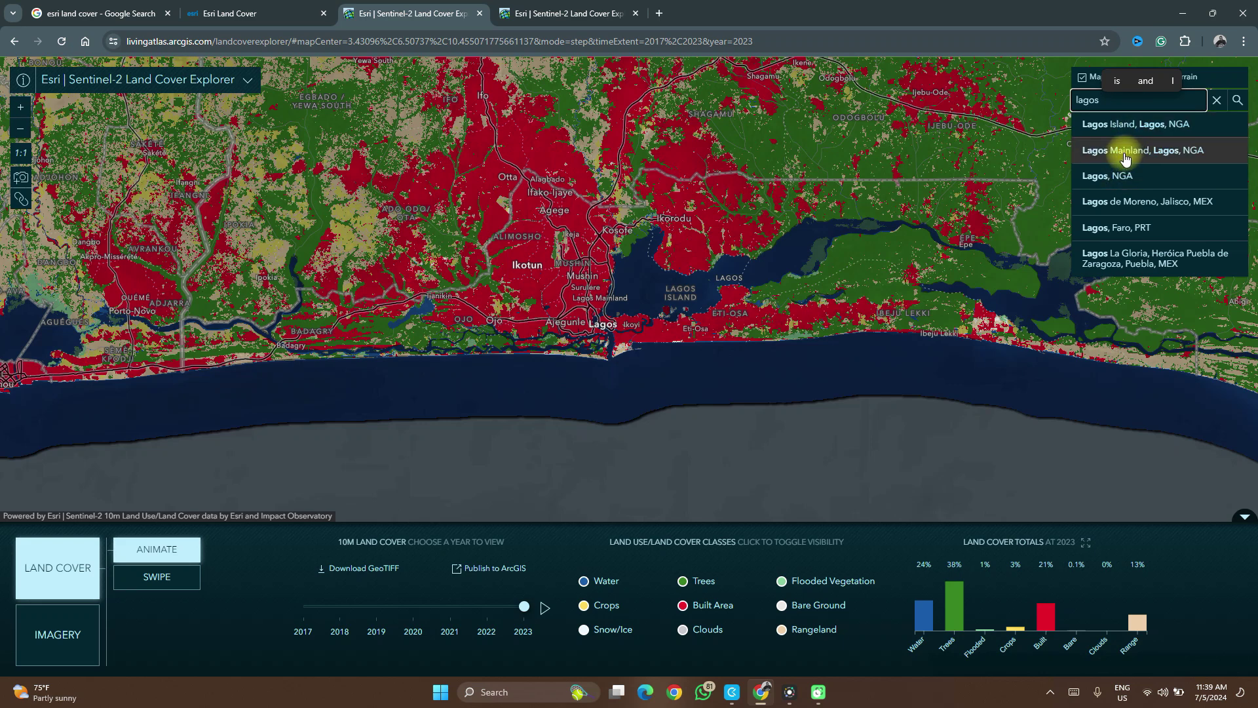
pyautogui.click(1125, 124)
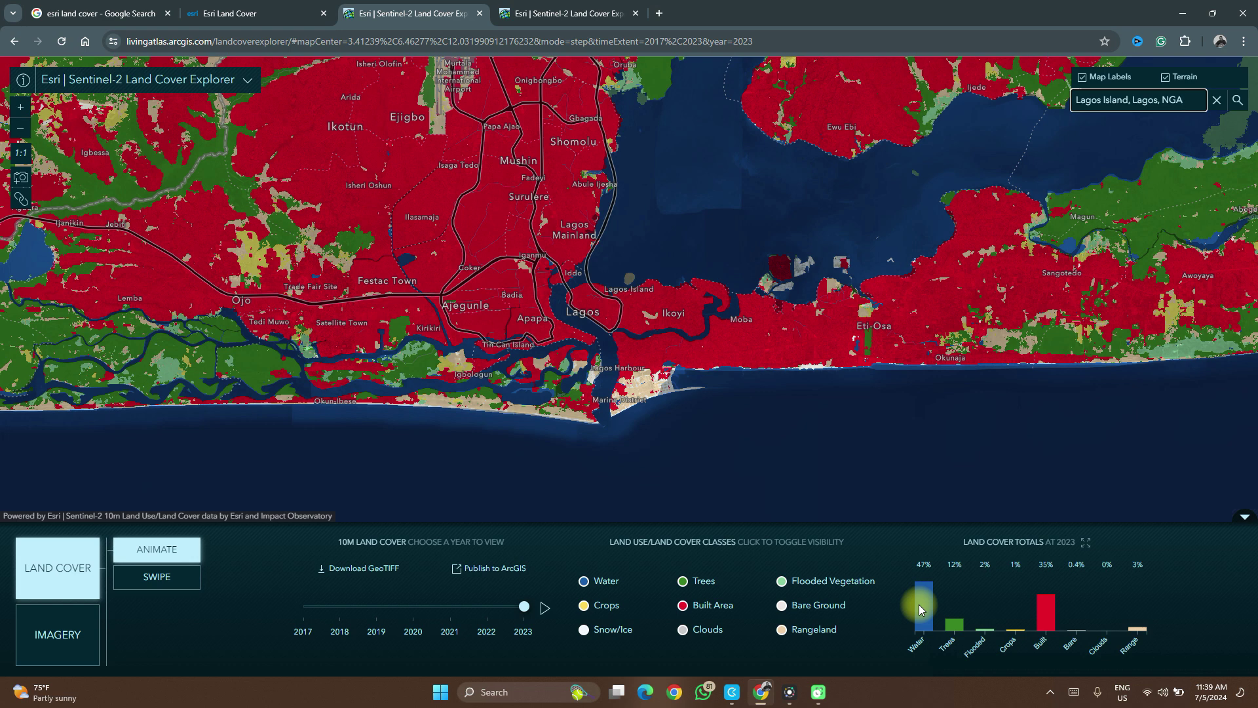
pyautogui.scroll(-1, 683, 368)
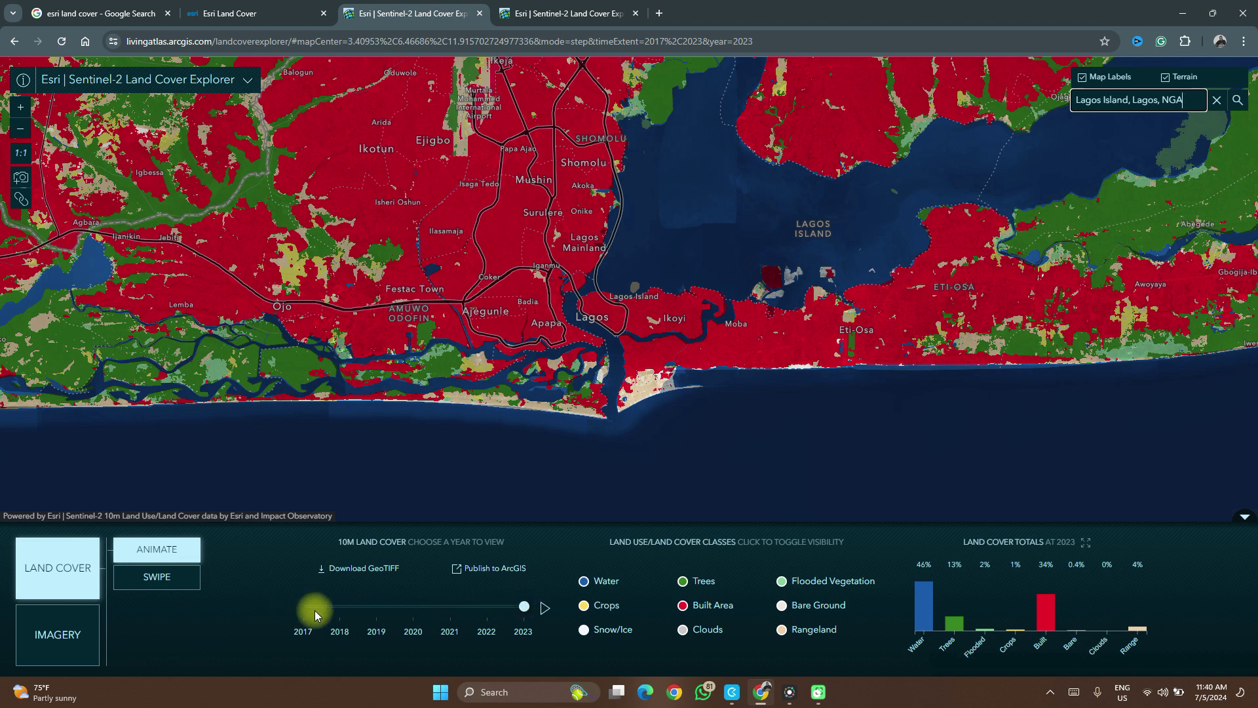
# Animate Lagos land cover across the years, download it as MP4, then return to the 2019 map.
pyautogui.click(544, 612)
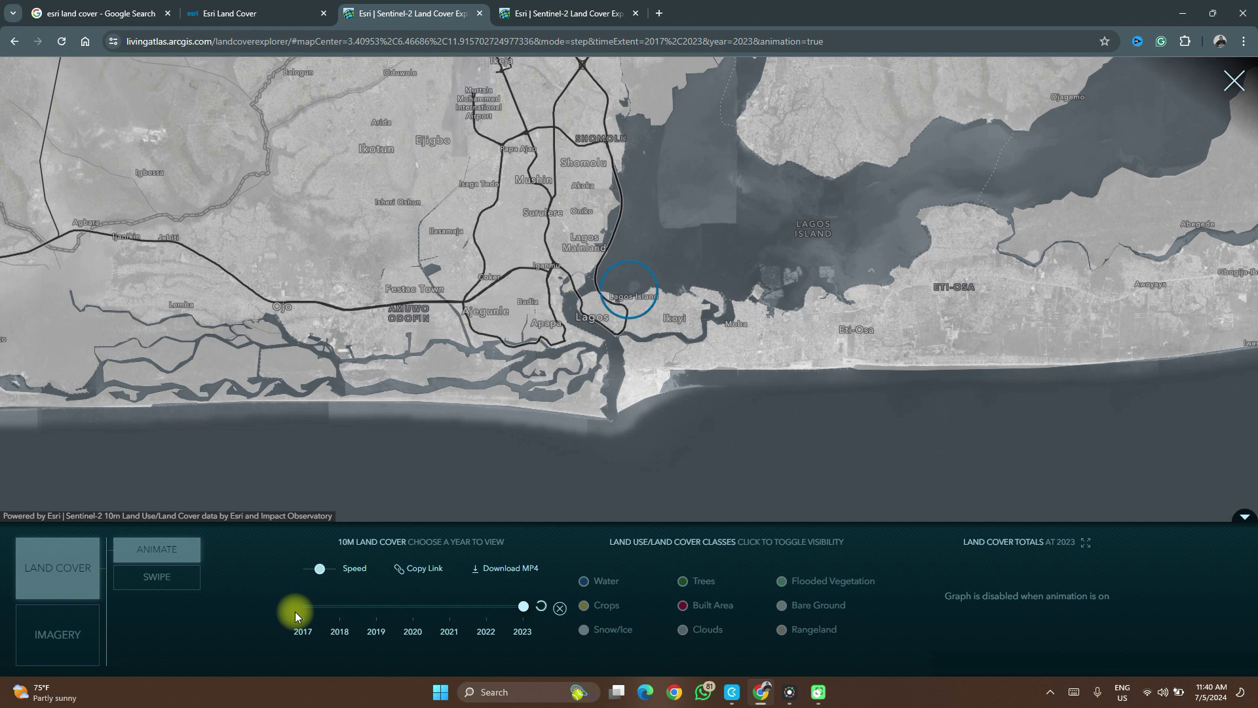
pyautogui.click(506, 572)
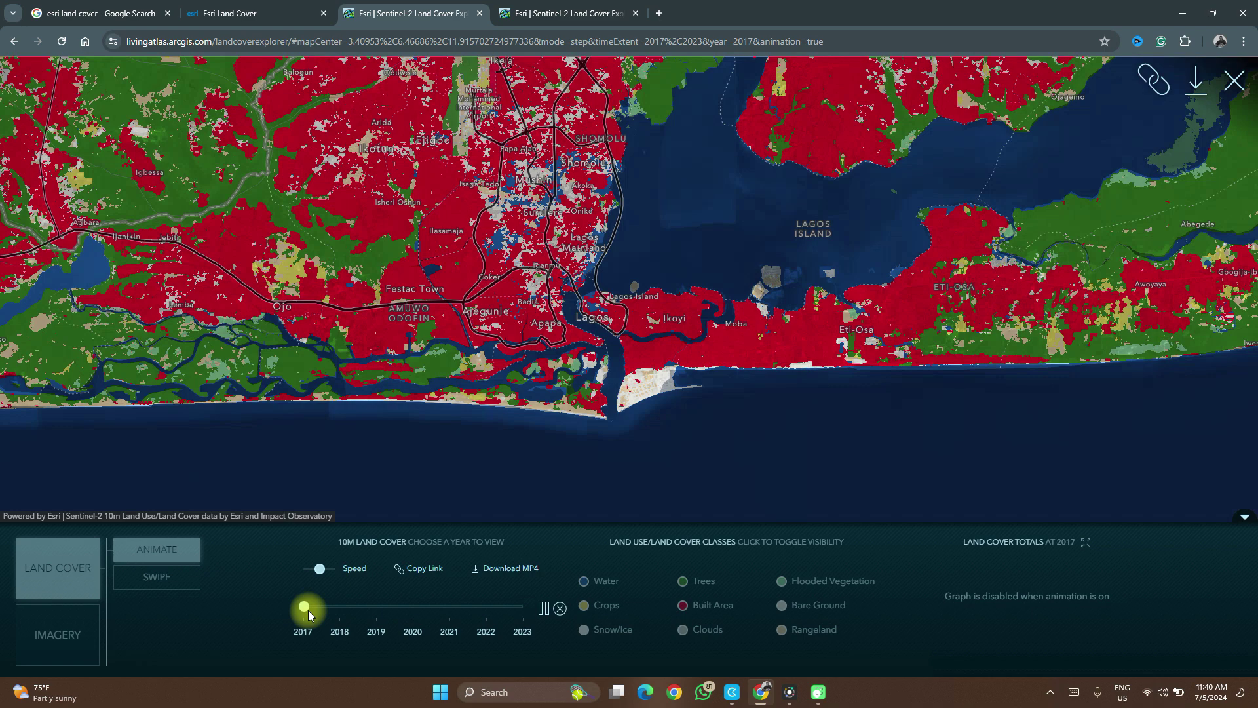
pyautogui.click(559, 608)
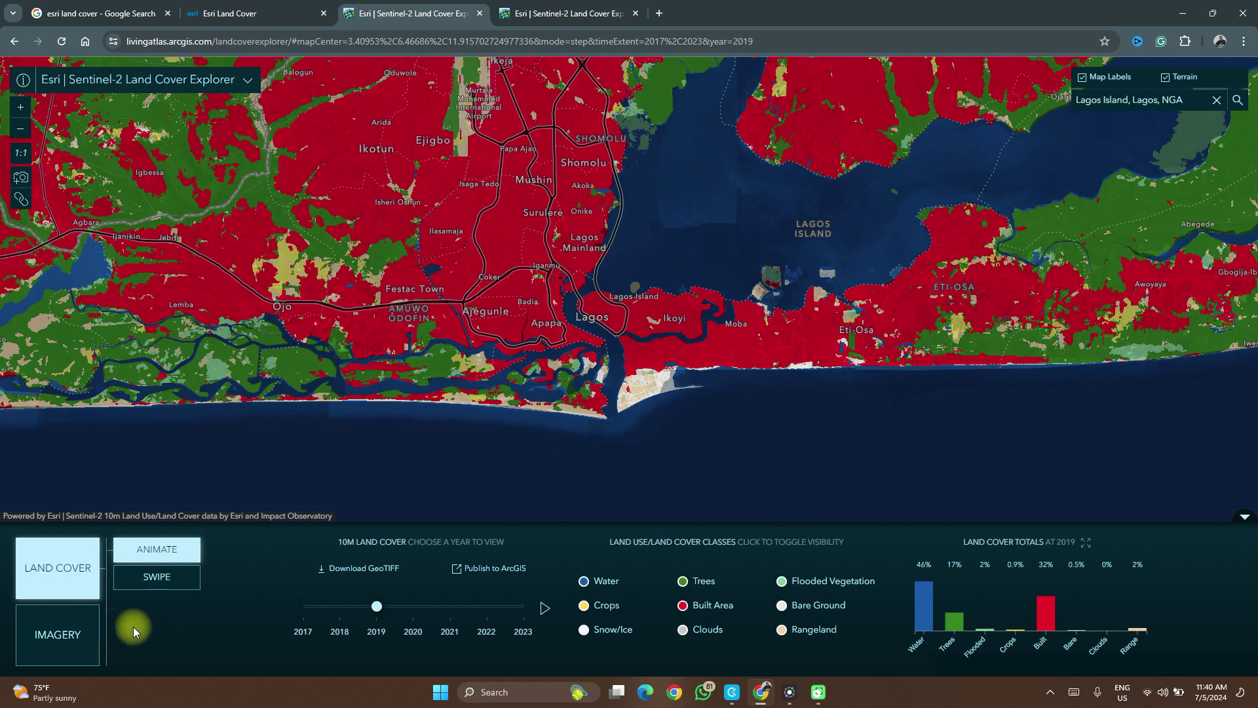
pyautogui.click(65, 641)
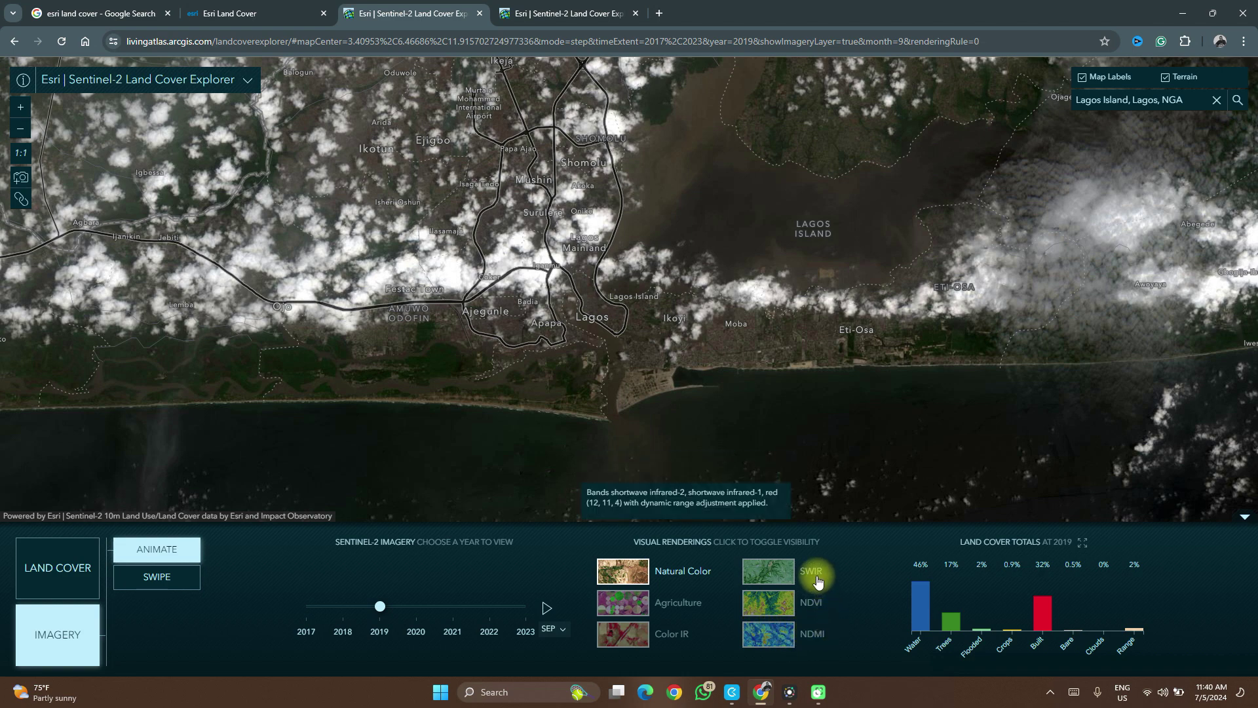
pyautogui.moveTo(662, 614)
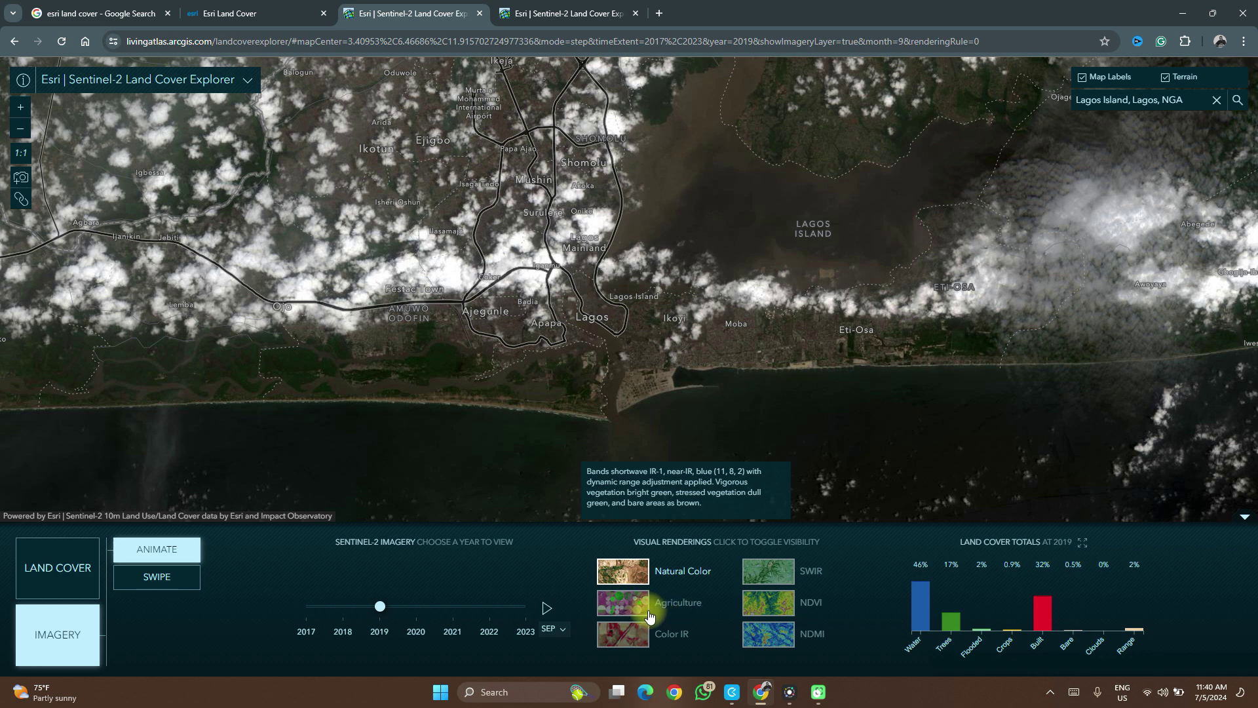
pyautogui.moveTo(672, 649)
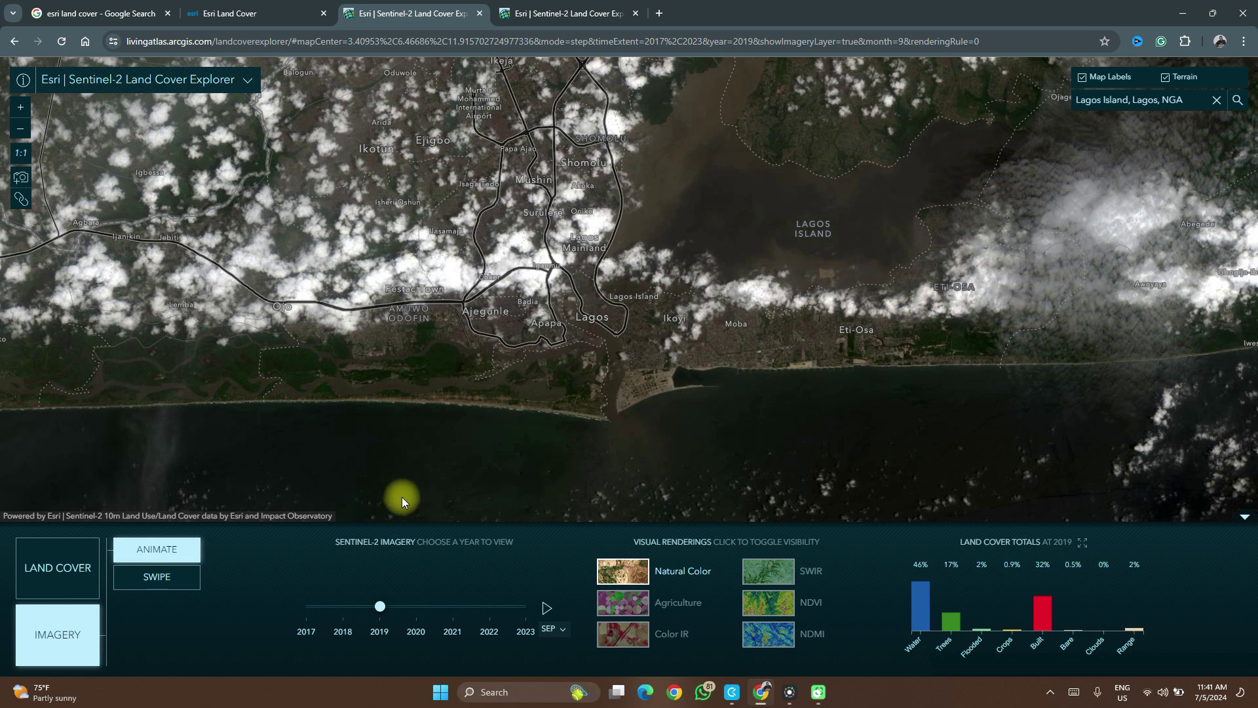
pyautogui.click(56, 569)
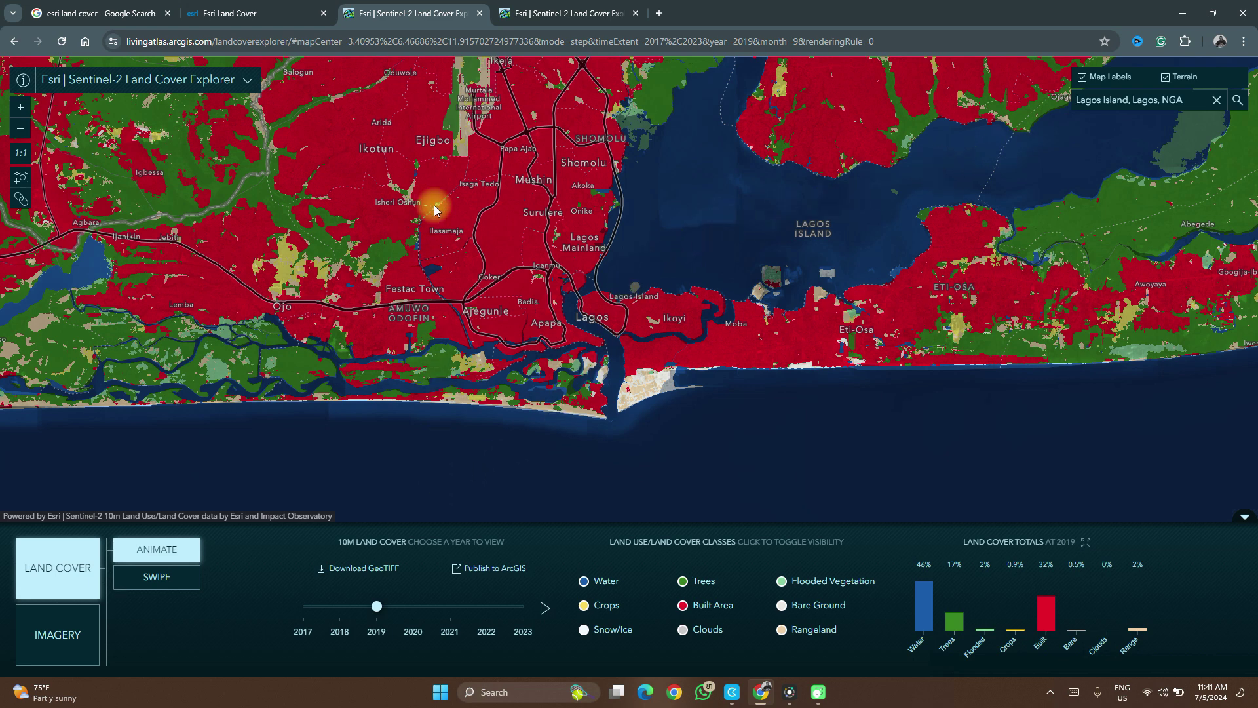
# Open the 10m land use/land cover GeoTIFF download map and zoom to West Africa around Nigeria.
pyautogui.click(357, 570)
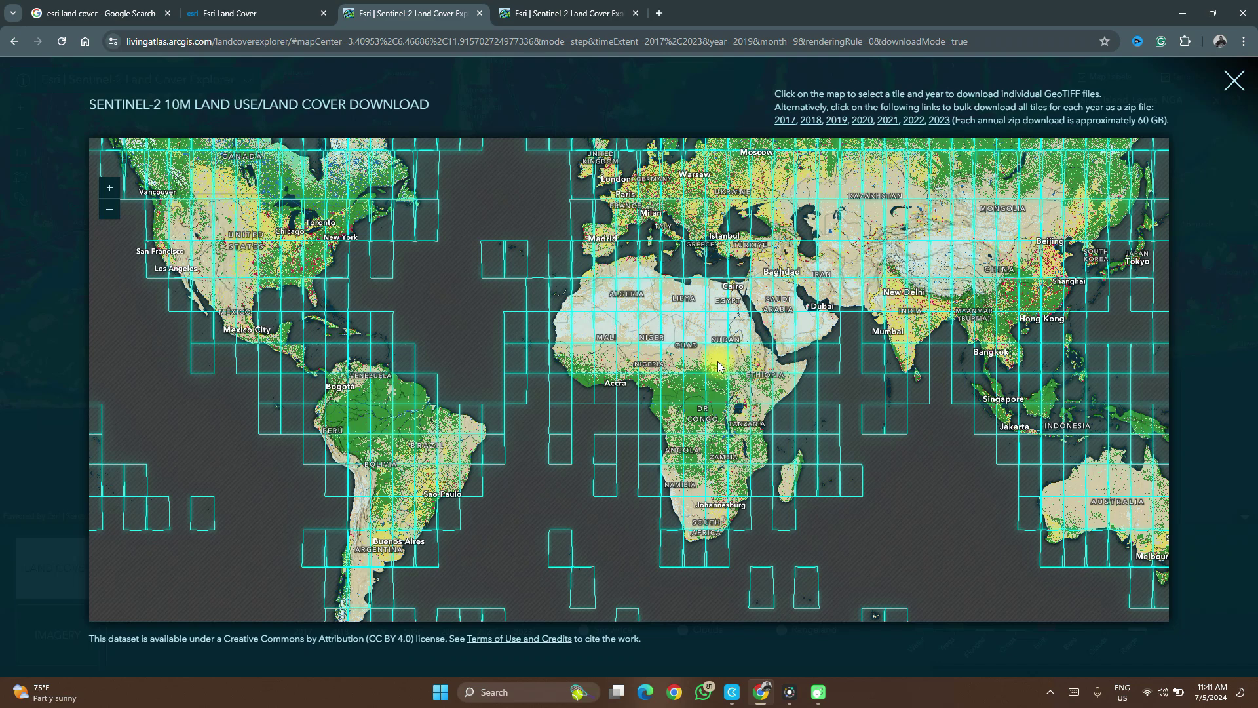
pyautogui.scroll(2, 665, 354)
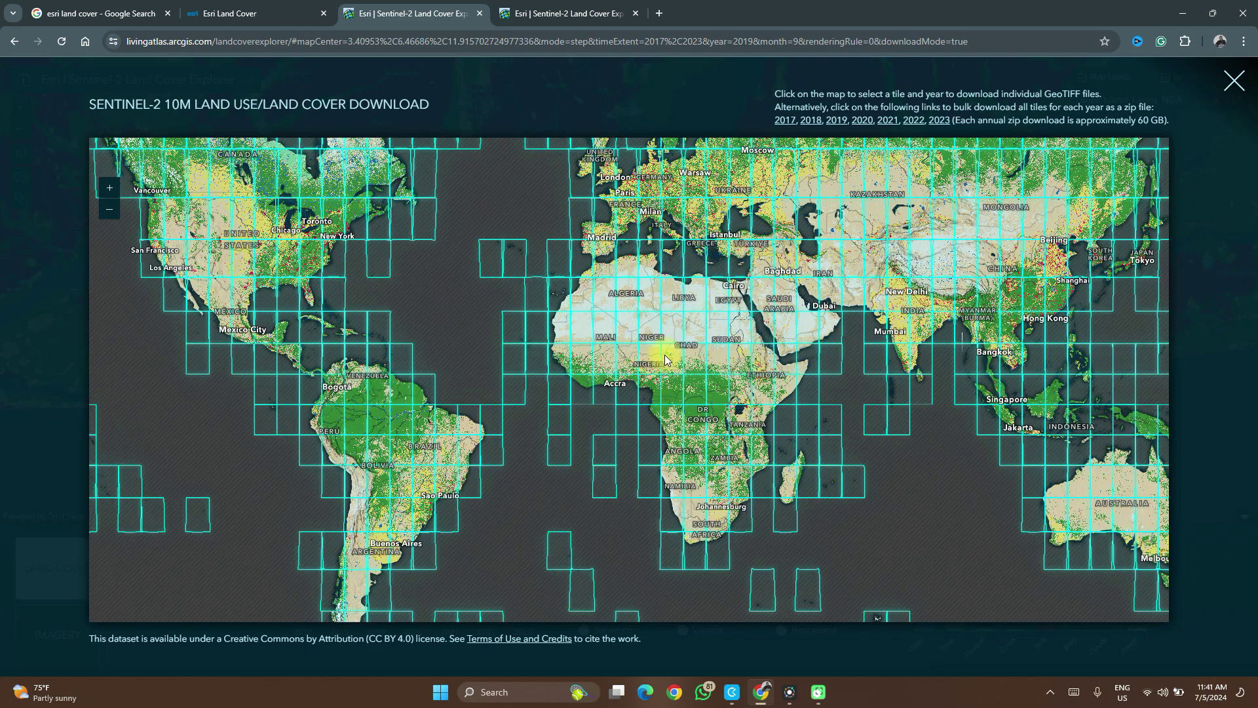
pyautogui.scroll(1, 664, 354)
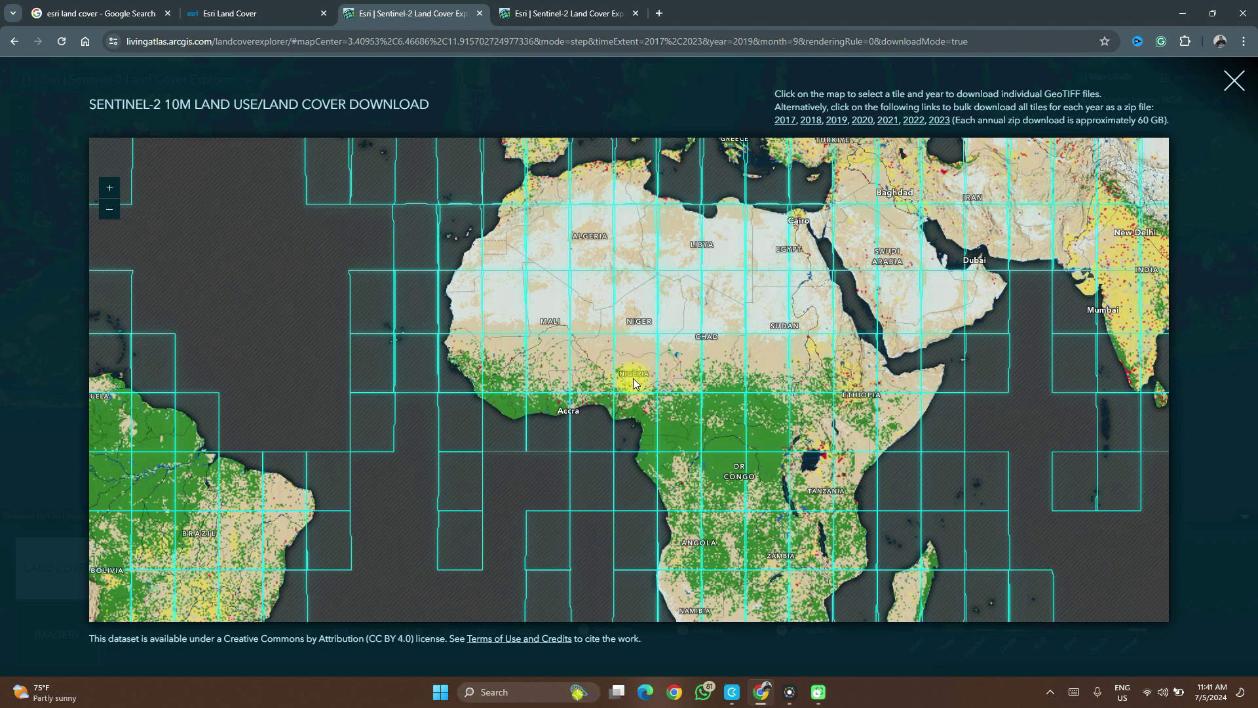
pyautogui.scroll(-2, 633, 384)
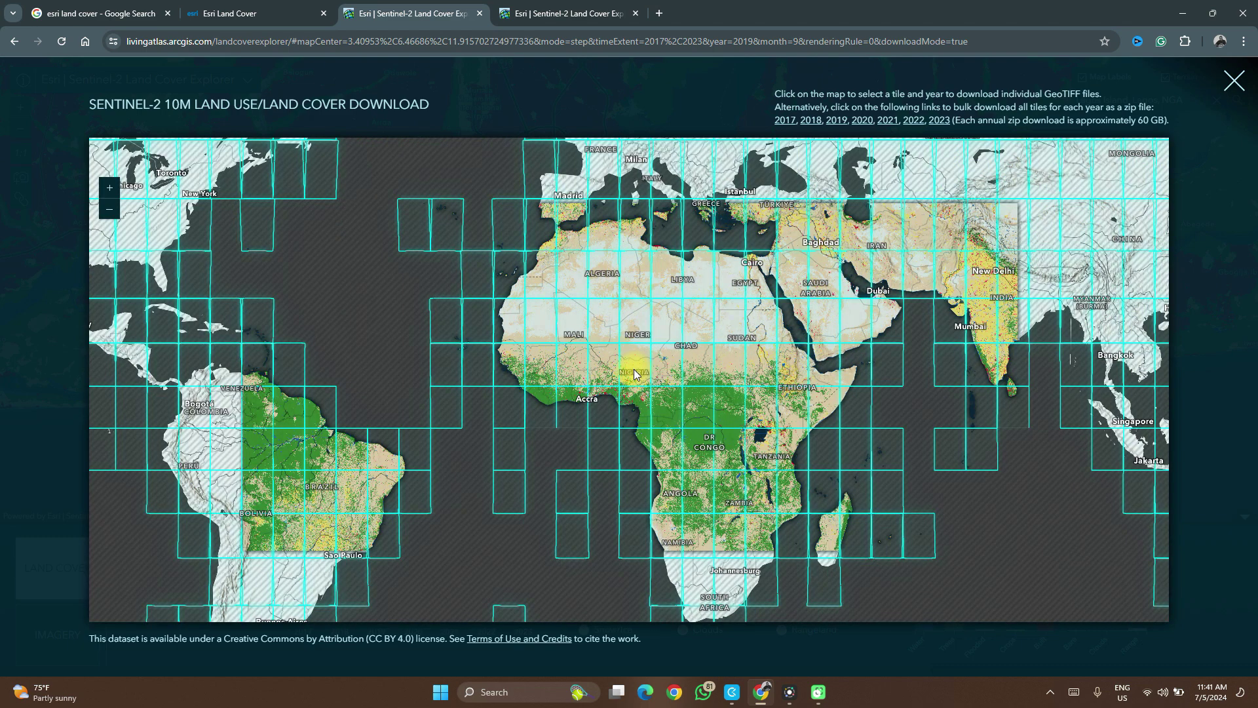
pyautogui.scroll(1, 635, 375)
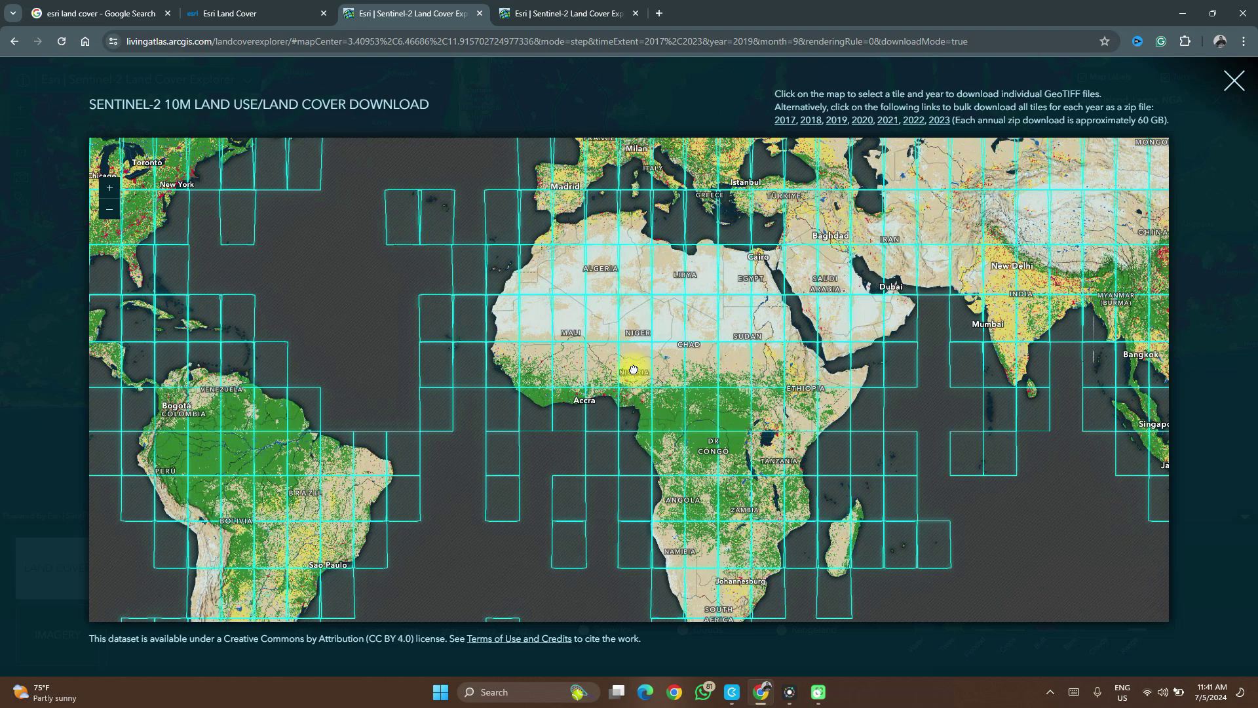
pyautogui.scroll(1, 634, 371)
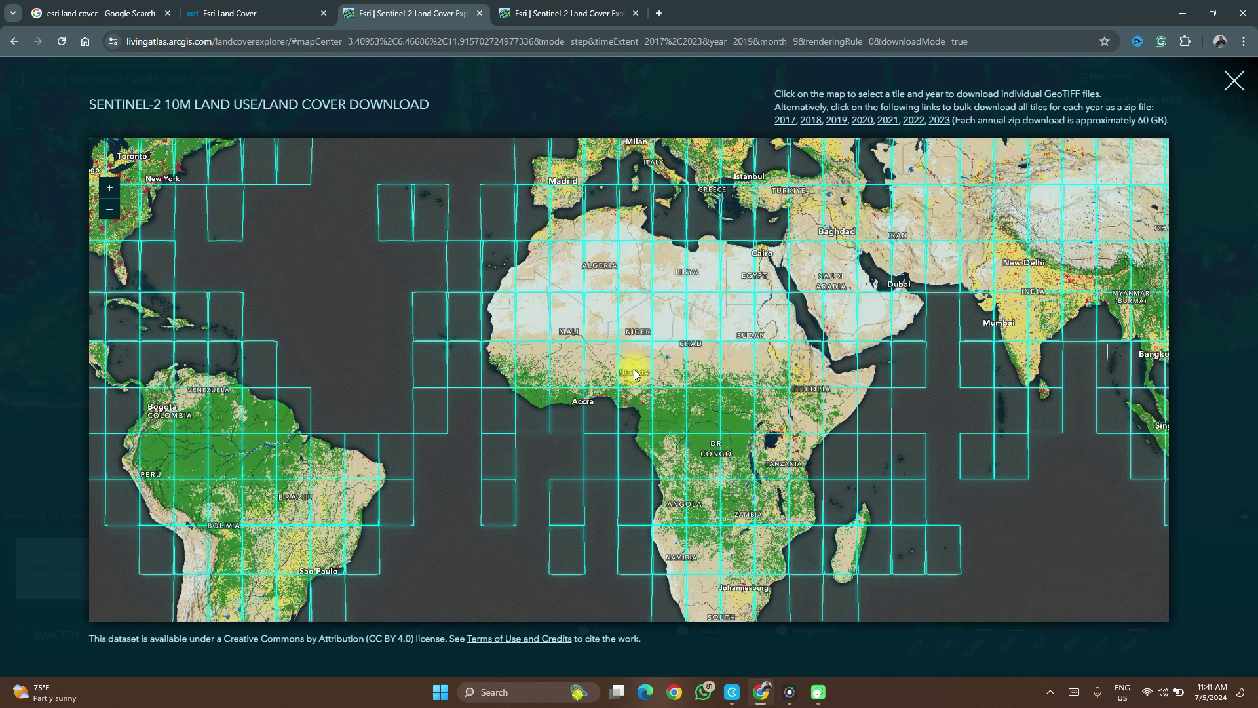
pyautogui.scroll(2, 635, 374)
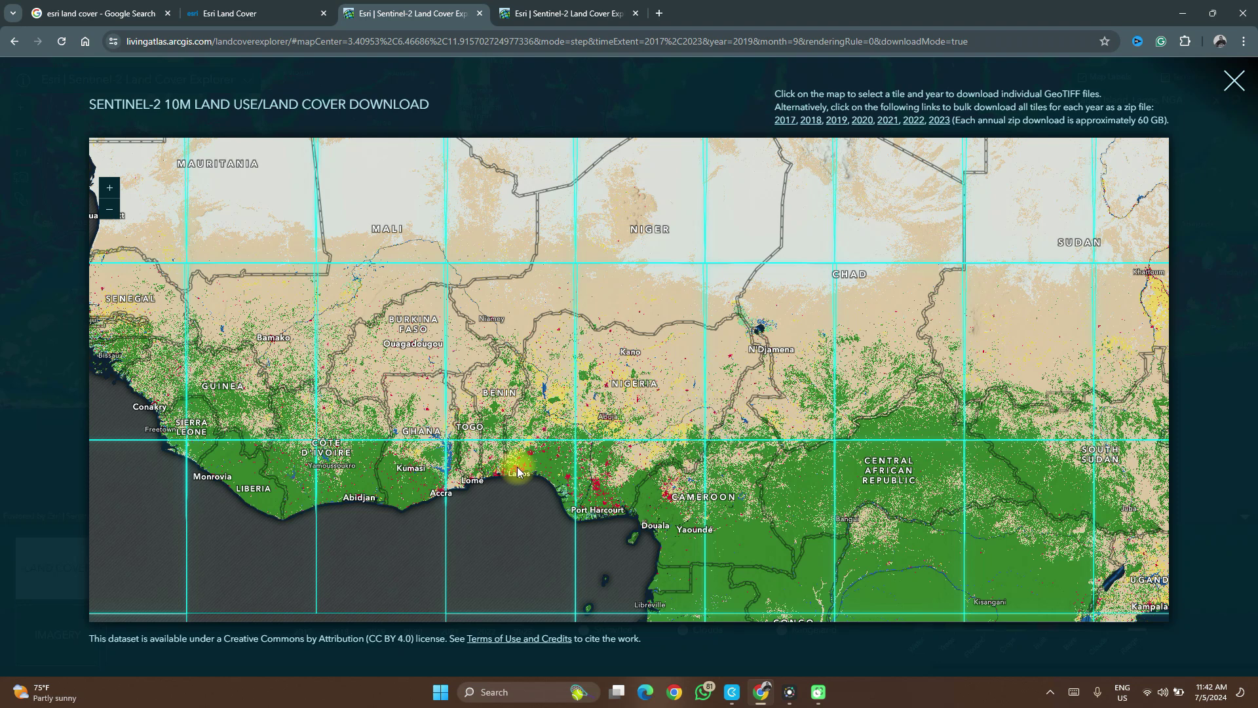
# Check the Lagos tile's yearly GeoTIFF downloads, close the popup, and zoom into southwestern Nigeria.
pyautogui.click(518, 467)
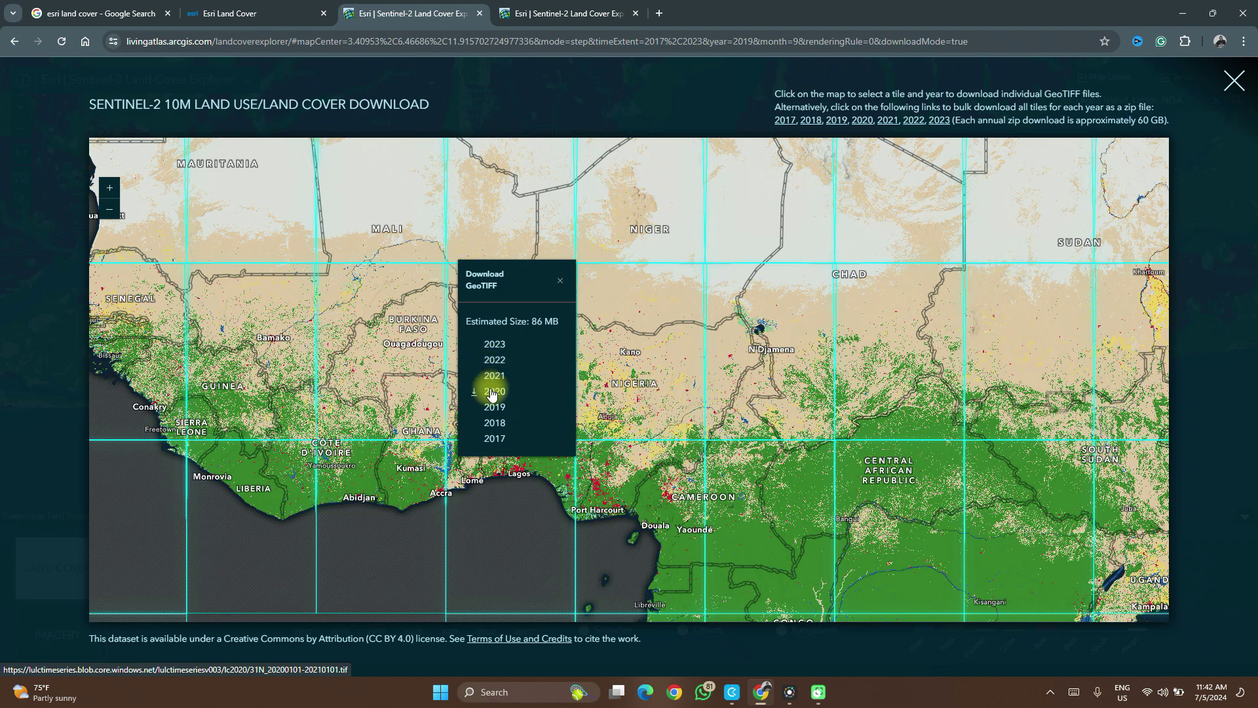
pyautogui.click(525, 478)
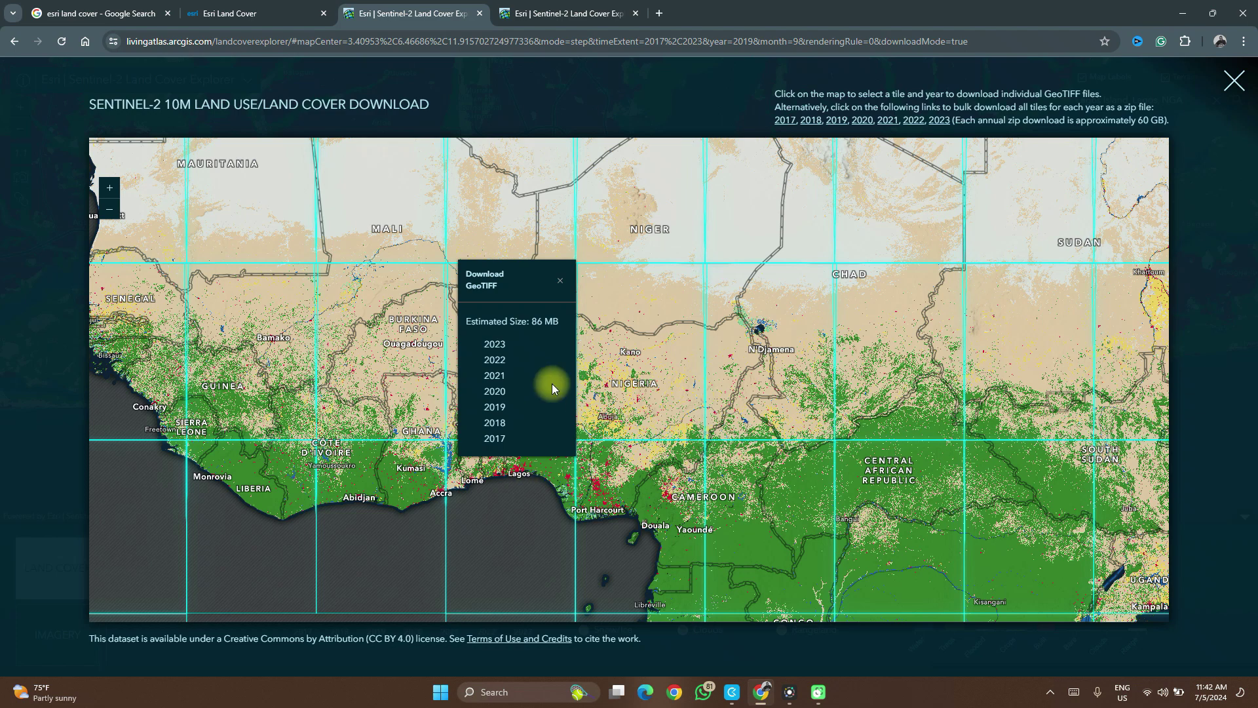
pyautogui.click(569, 295)
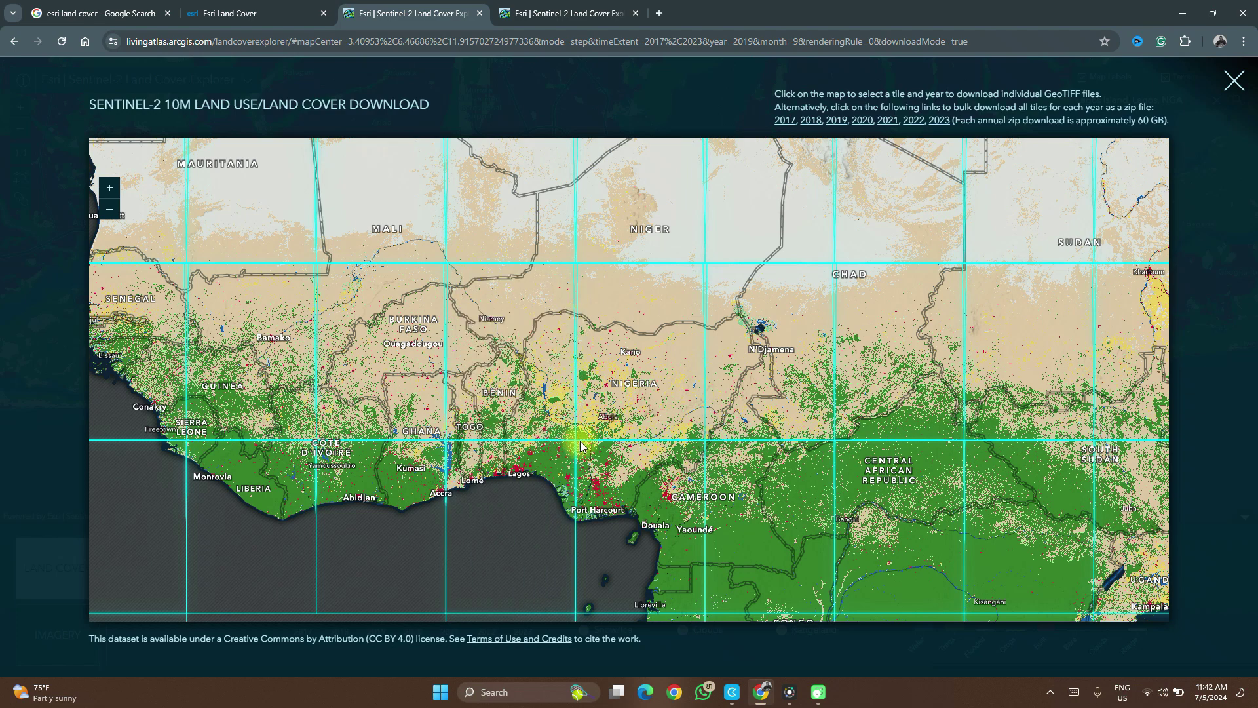
pyautogui.scroll(1, 578, 441)
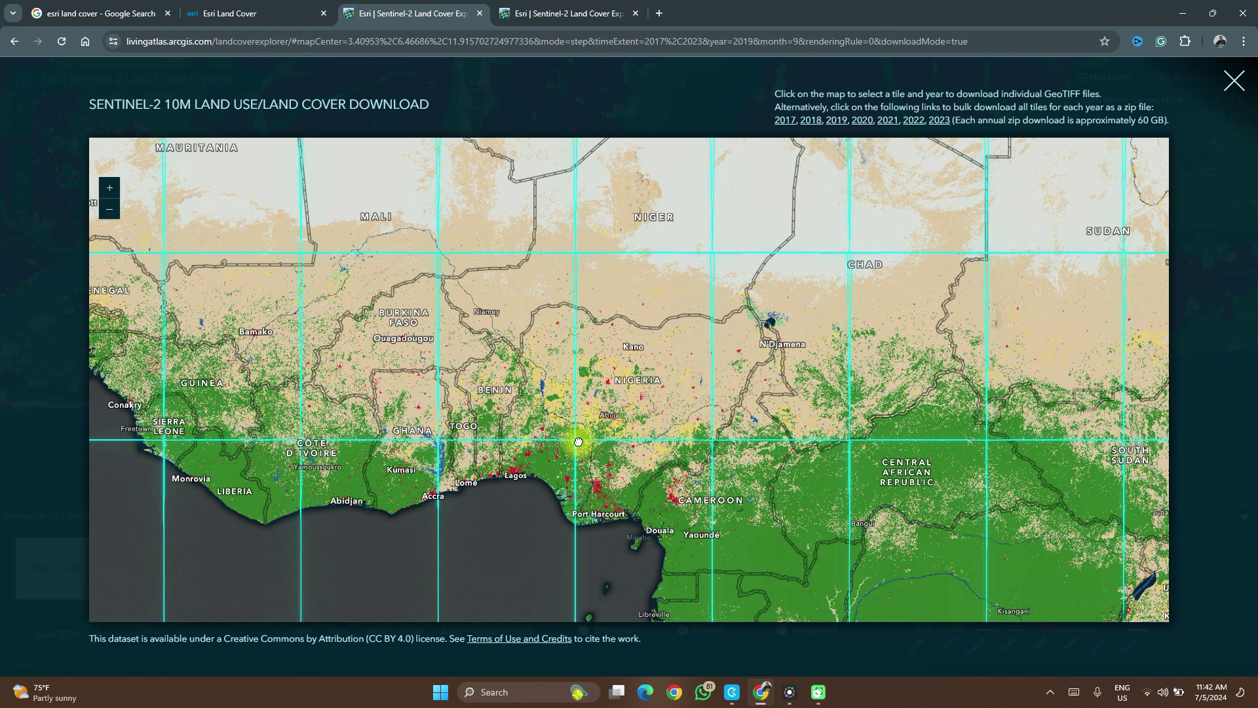
pyautogui.scroll(2, 578, 442)
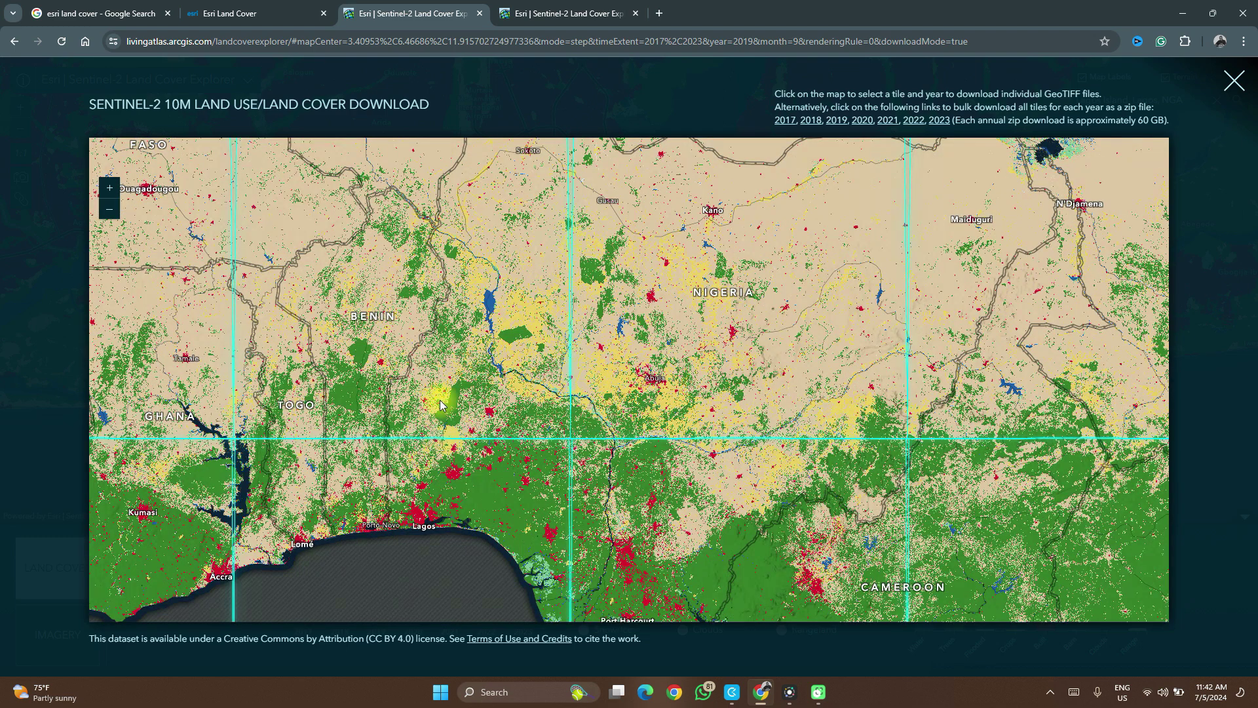